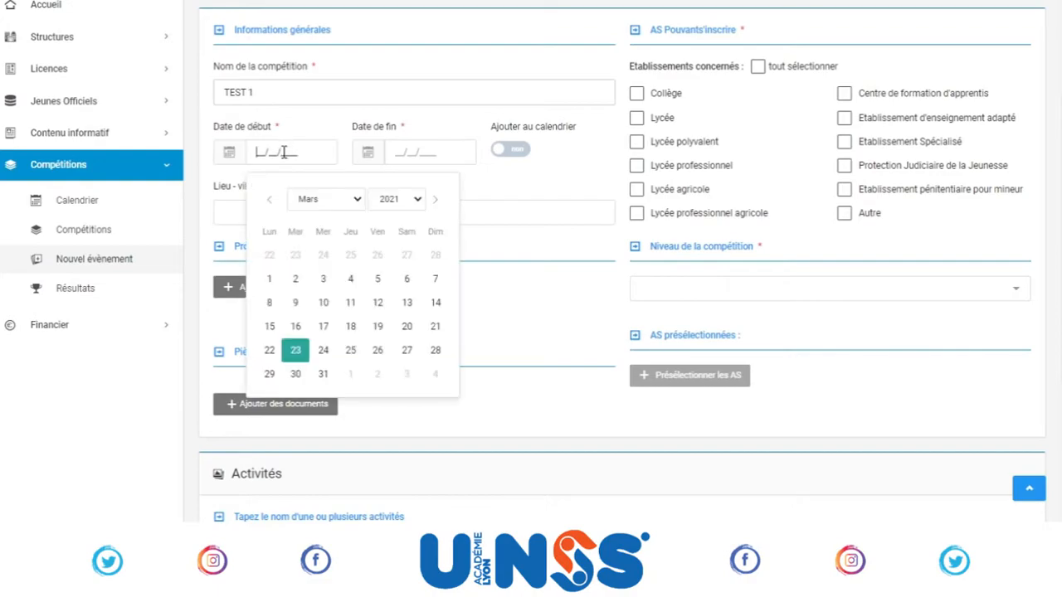
Step: Complete the competition's general information with start and end dates 31/03/2021, calendar listing enabled, and location Académie de Lyon
{"action": "left_click", "coordinate": [323, 375]}
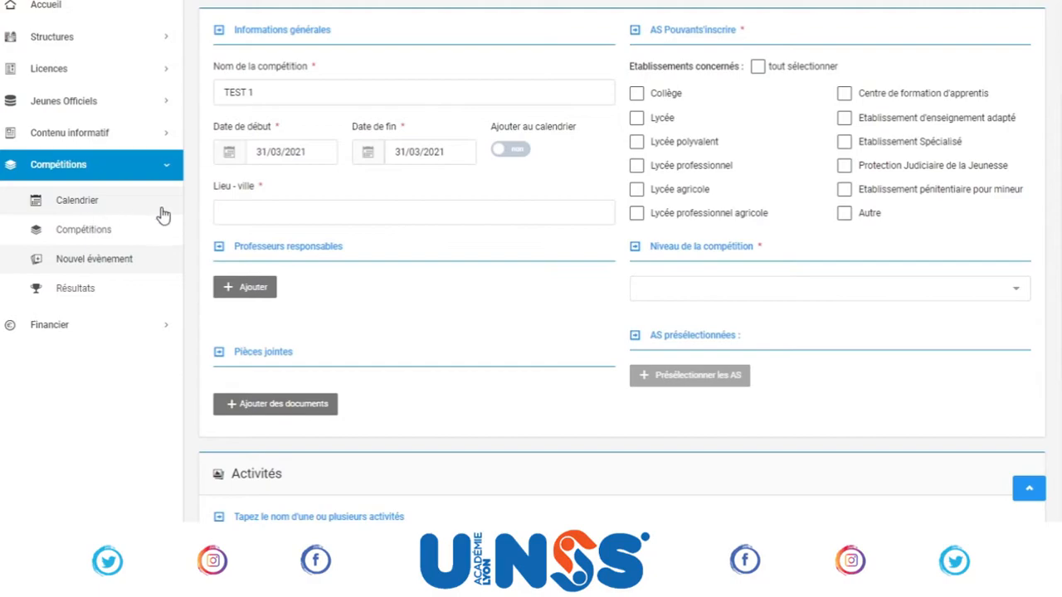
{"action": "left_click", "coordinate": [511, 151]}
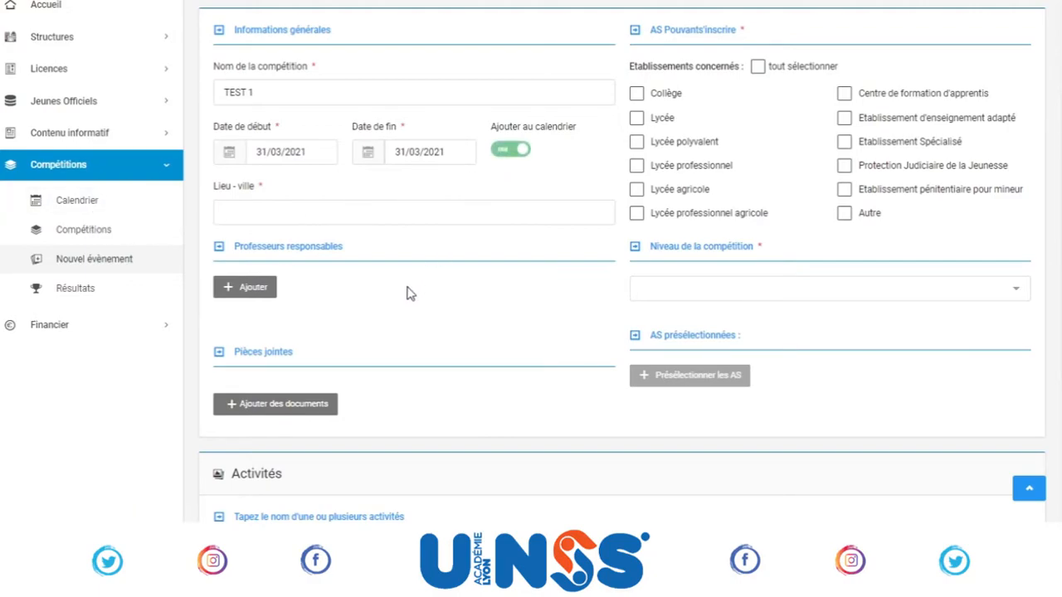
{"action": "left_click", "coordinate": [246, 216]}
{"action": "type", "text": "Academ"}
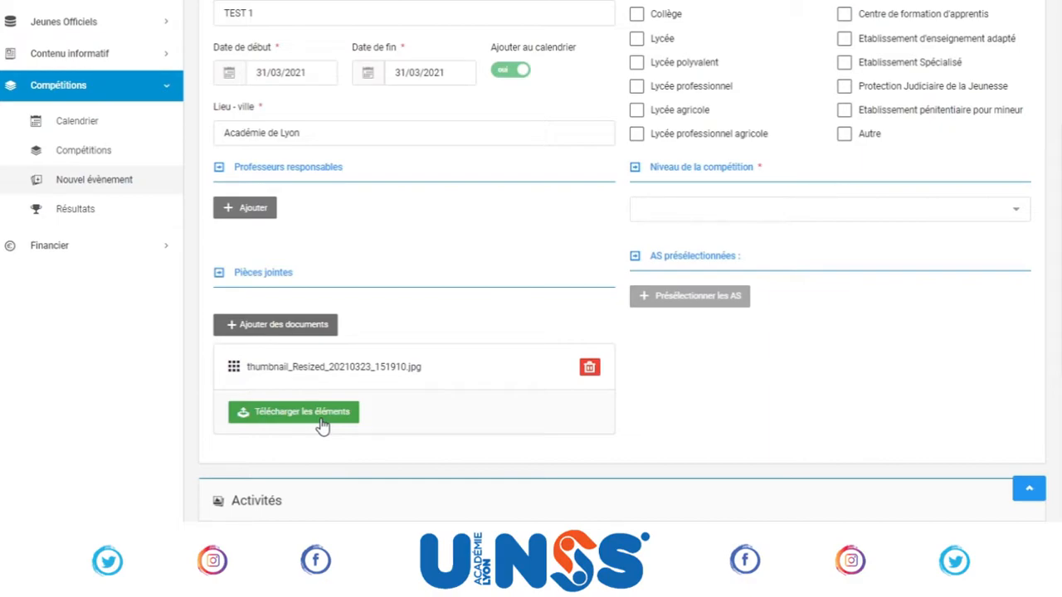
Step: Upload the queued attachment thumbnail_Resized_20210323_151910.jpg to the competition
{"action": "left_click", "coordinate": [321, 422]}
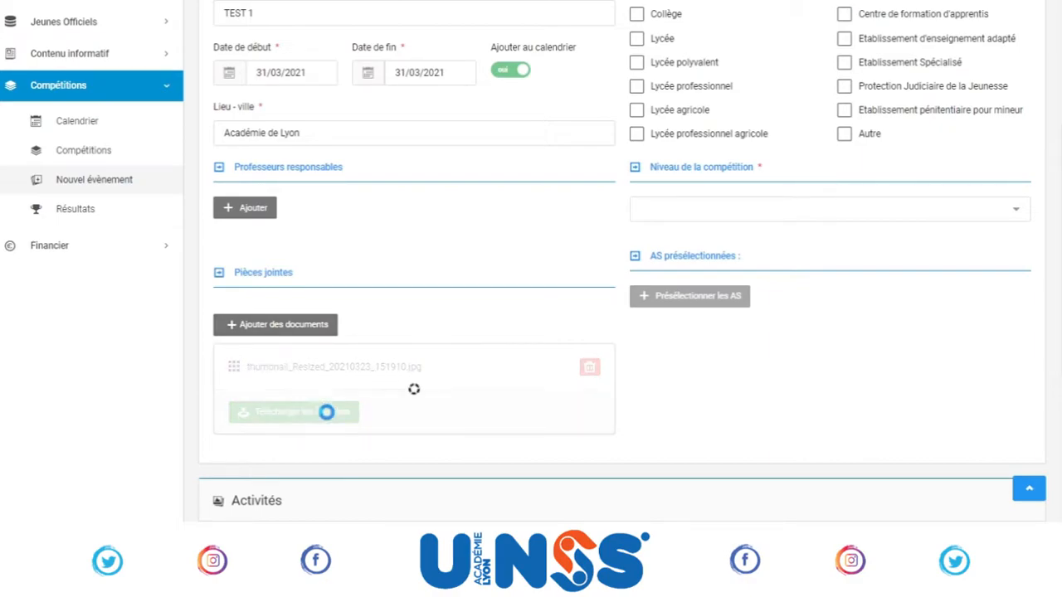
{"action": "scroll", "coordinate": [807, 296], "scroll_direction": "up", "scroll_amount": 1}
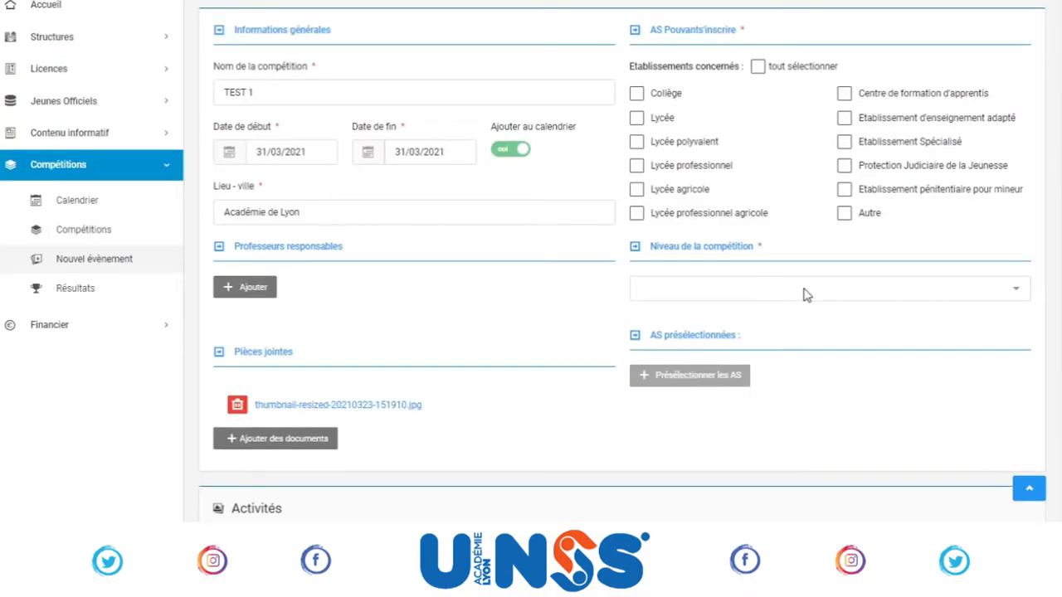
Step: Set the competition level to District, with Ain and 01-collèges Bourg (13cd101) as the locations concerned
{"action": "left_click", "coordinate": [805, 290]}
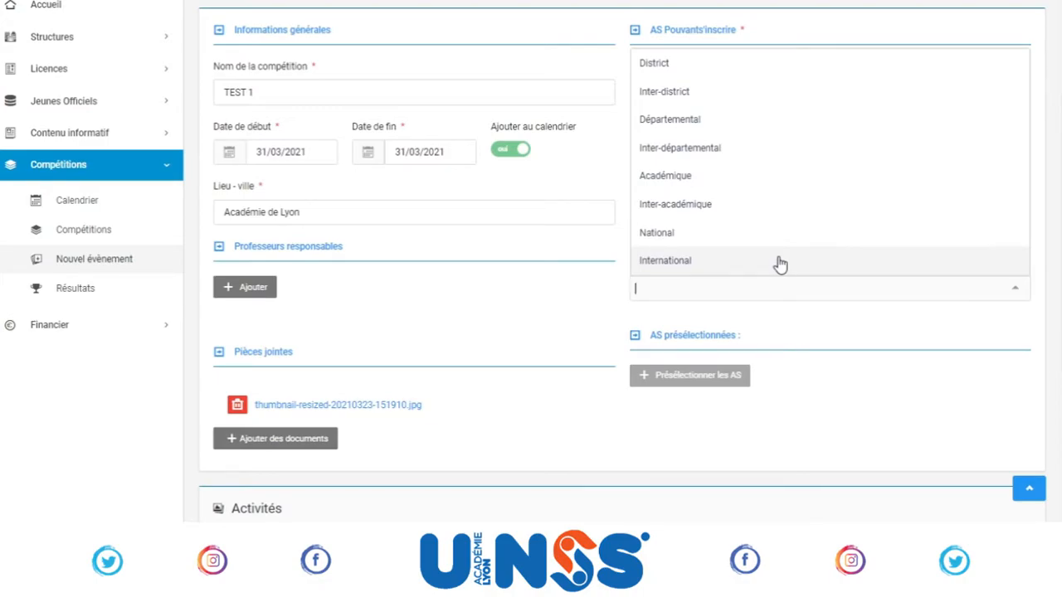
{"action": "left_click", "coordinate": [753, 66]}
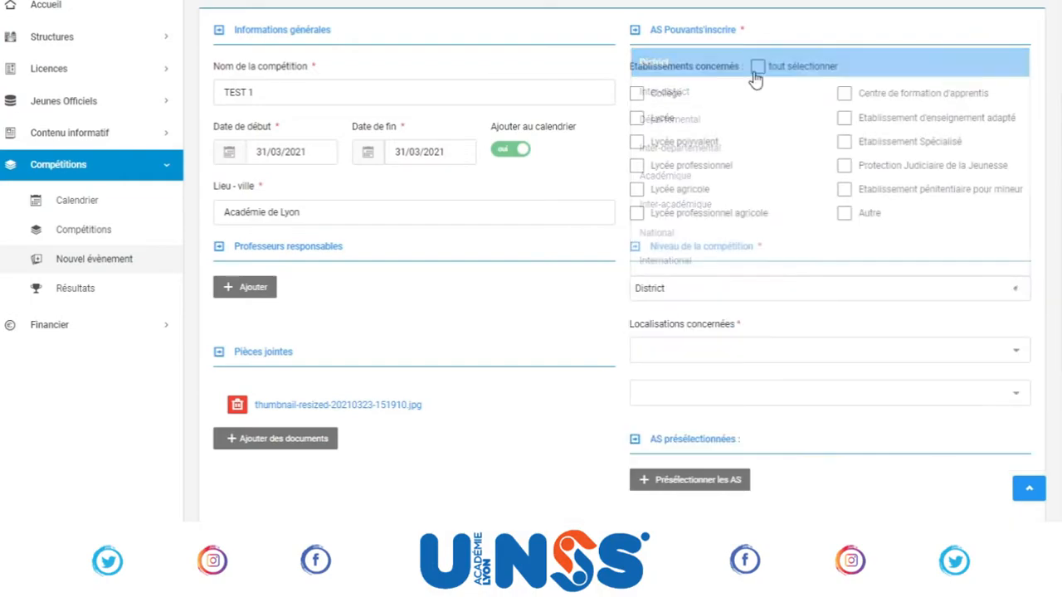
{"action": "left_click", "coordinate": [665, 355]}
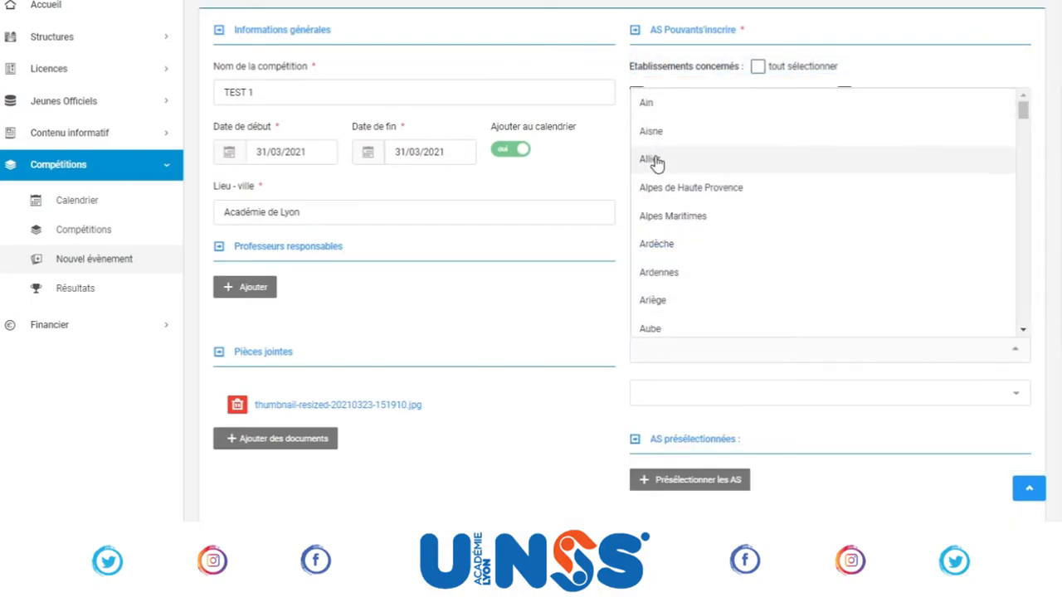
{"action": "left_click", "coordinate": [668, 106]}
{"action": "scroll", "coordinate": [669, 166], "scroll_direction": "down", "scroll_amount": 2}
{"action": "left_click", "coordinate": [697, 234]}
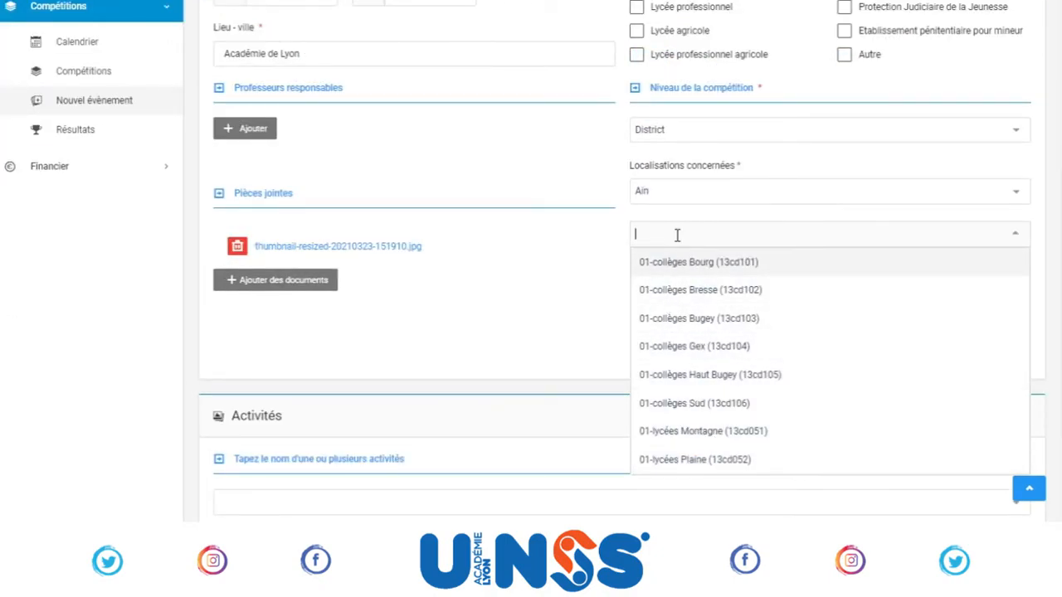
{"action": "left_click", "coordinate": [683, 264]}
Step: Allow Lycée, Lycée polyvalent and Lycée professionnel establishments to register for the competition
{"action": "scroll", "coordinate": [735, 433], "scroll_direction": "up", "scroll_amount": 2}
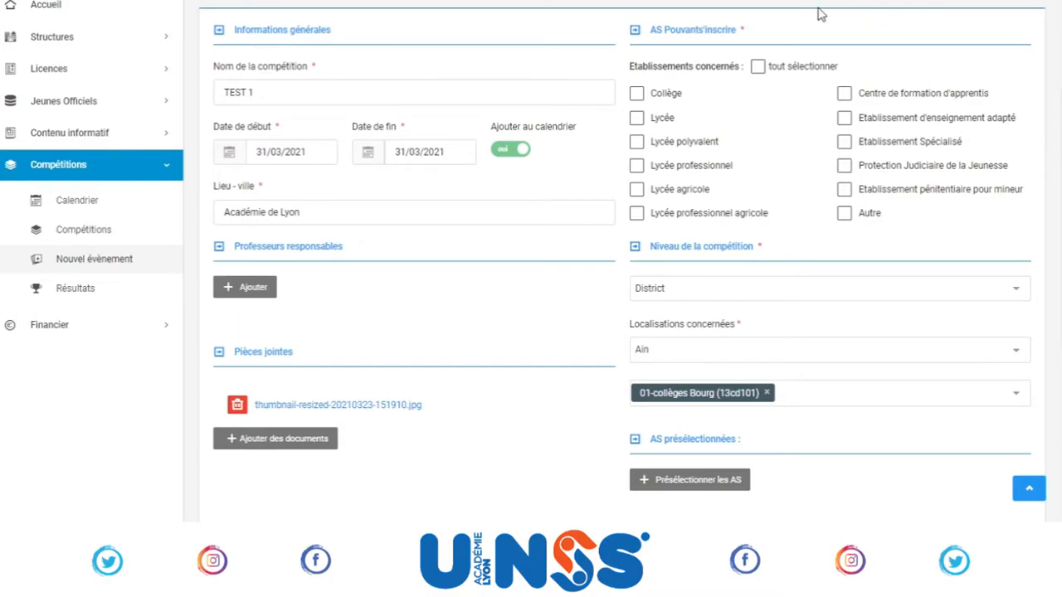
{"action": "left_click", "coordinate": [651, 120]}
{"action": "left_click", "coordinate": [660, 143]}
{"action": "left_click", "coordinate": [666, 167]}
Step: Add Athlétisme hivernal and Activité de la forme as the competition's activities
{"action": "scroll", "coordinate": [758, 147], "scroll_direction": "down", "scroll_amount": 2}
{"action": "scroll", "coordinate": [758, 147], "scroll_direction": "down", "scroll_amount": 2}
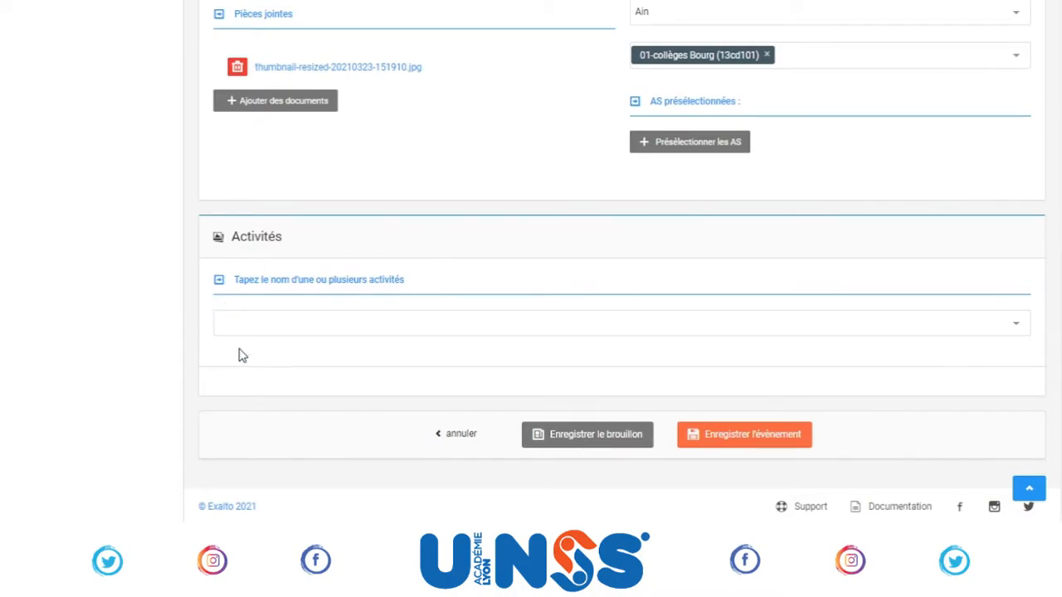
{"action": "left_click", "coordinate": [338, 330]}
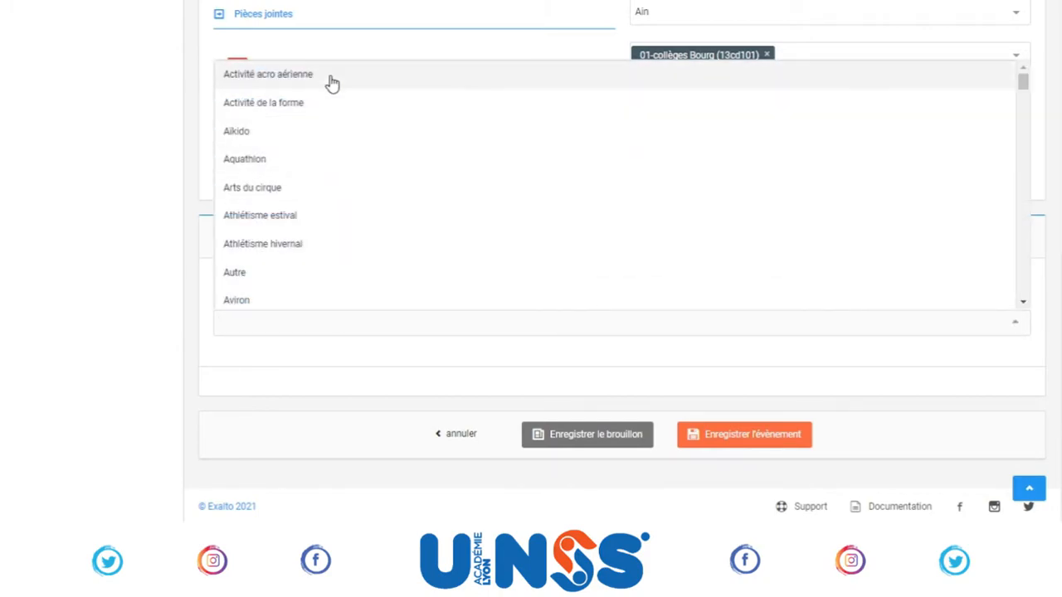
{"action": "scroll", "coordinate": [351, 161], "scroll_direction": "down", "scroll_amount": 5}
{"action": "scroll", "coordinate": [352, 165], "scroll_direction": "down", "scroll_amount": 5}
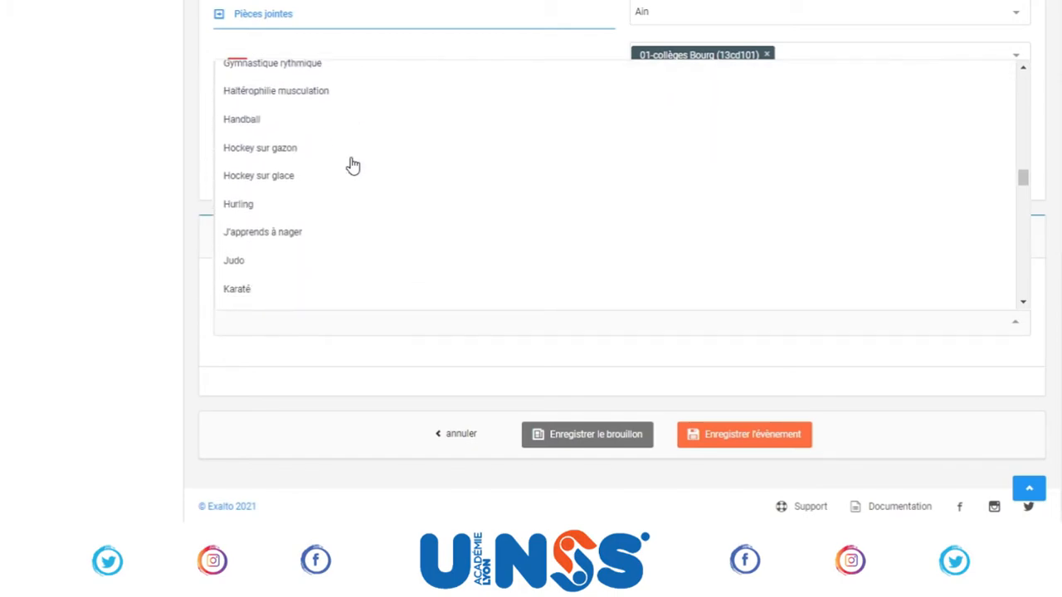
{"action": "scroll", "coordinate": [352, 165], "scroll_direction": "up", "scroll_amount": 15}
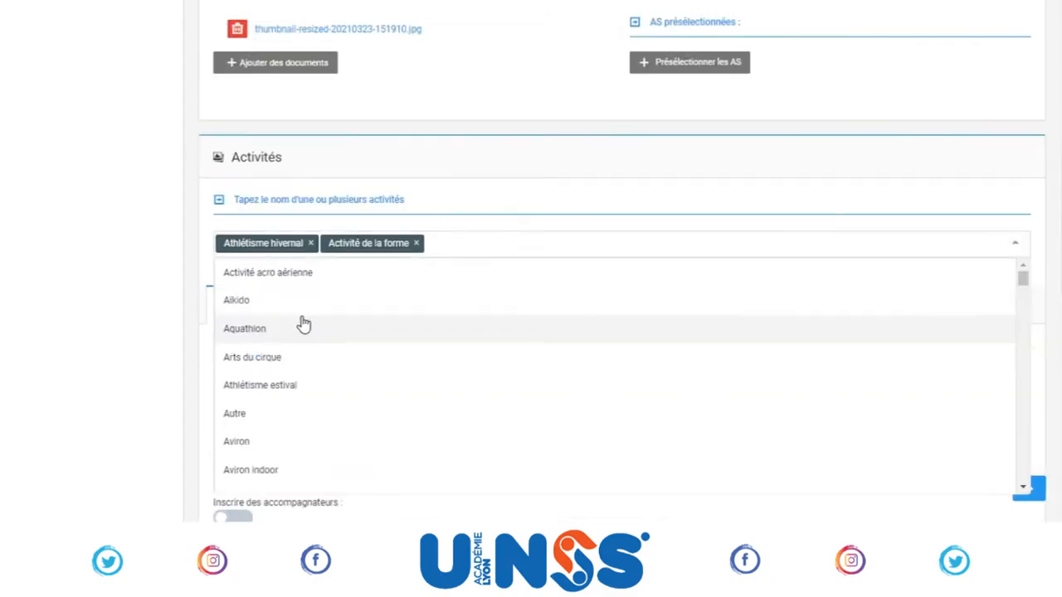
{"action": "left_click", "coordinate": [522, 263]}
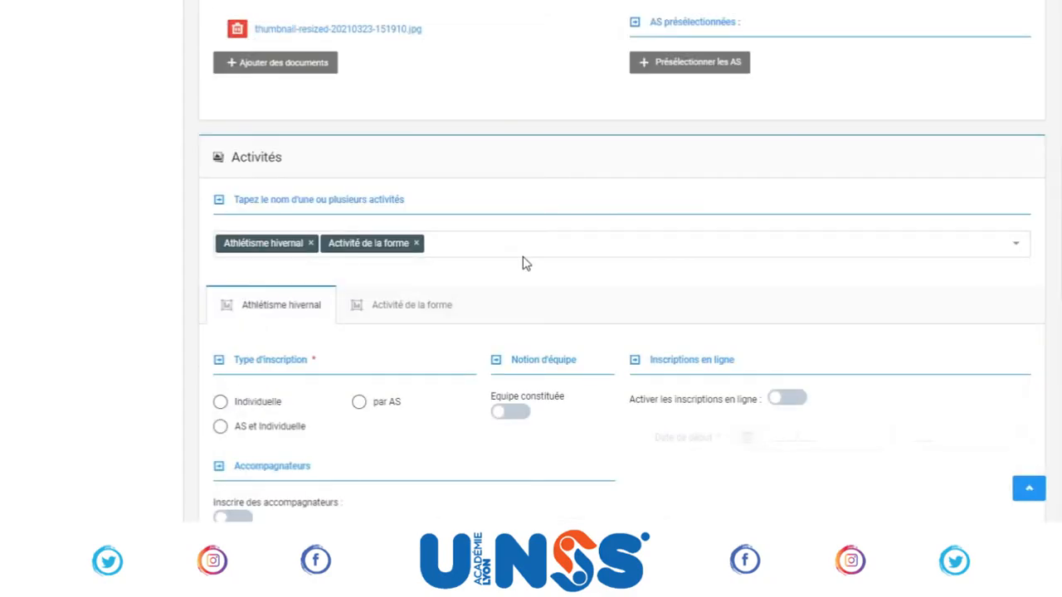
Step: View the separate settings of the Activité de la forme and Athlétisme hivernal activities
{"action": "left_click", "coordinate": [431, 309]}
{"action": "left_click", "coordinate": [264, 316]}
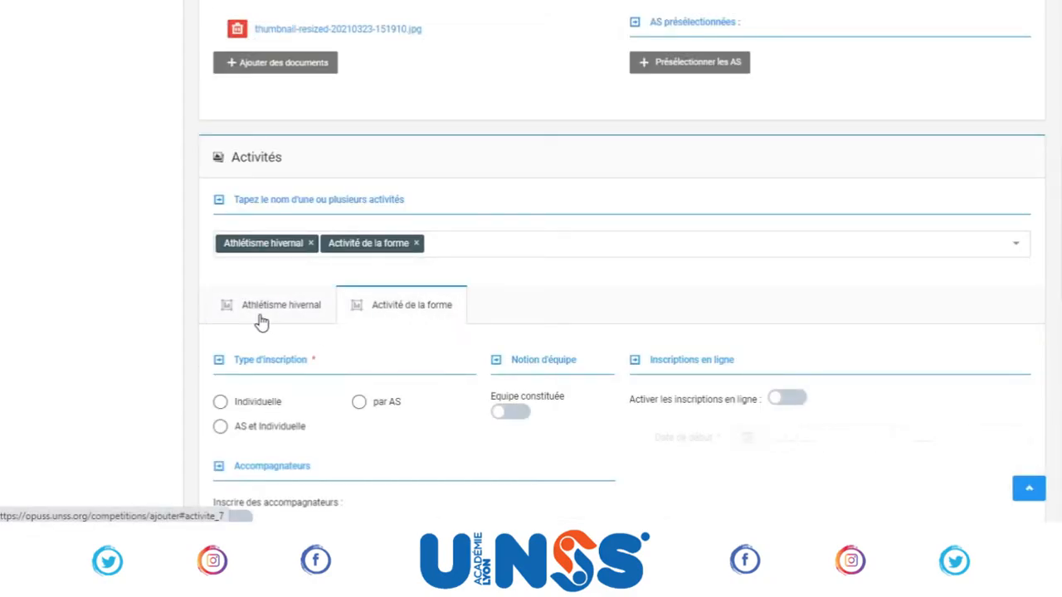
{"action": "left_click", "coordinate": [415, 317]}
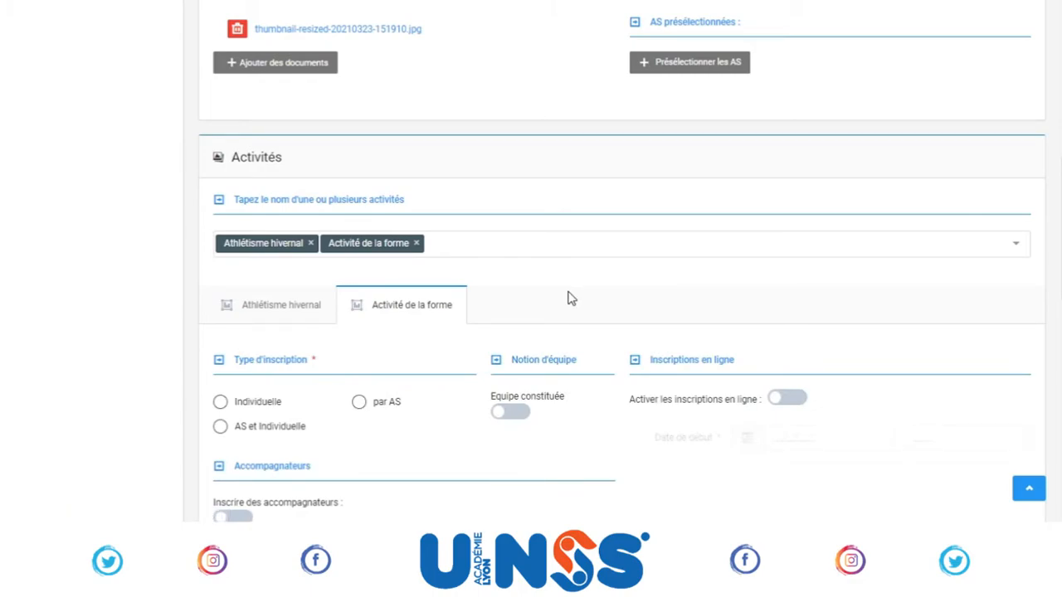
Step: Set the activity's registration type to AS et Individuelle and enable Equipe constituée
{"action": "scroll", "coordinate": [569, 299], "scroll_direction": "down", "scroll_amount": 4}
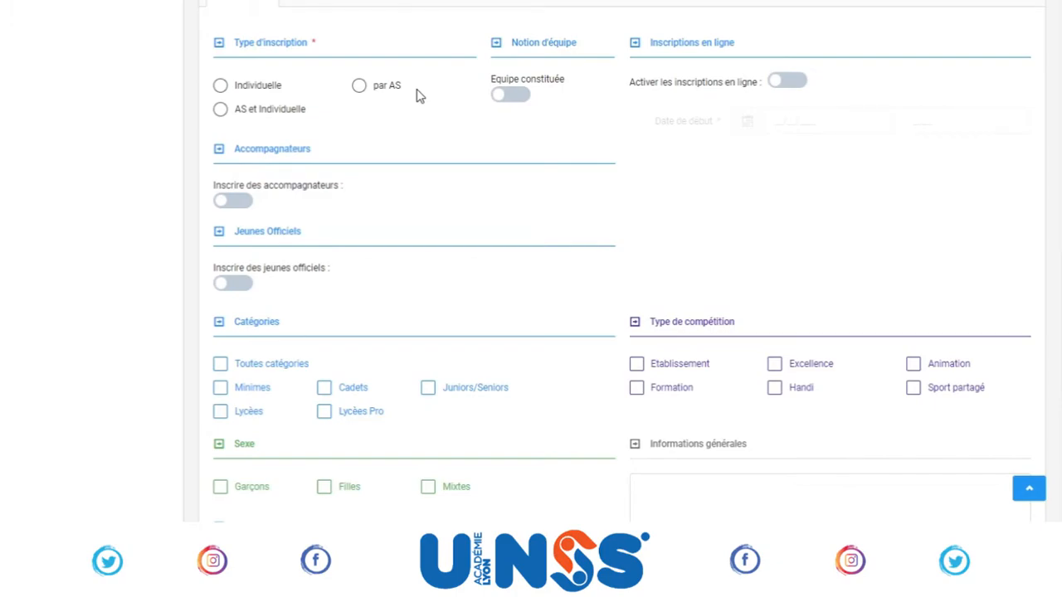
{"action": "key", "text": "Down"}
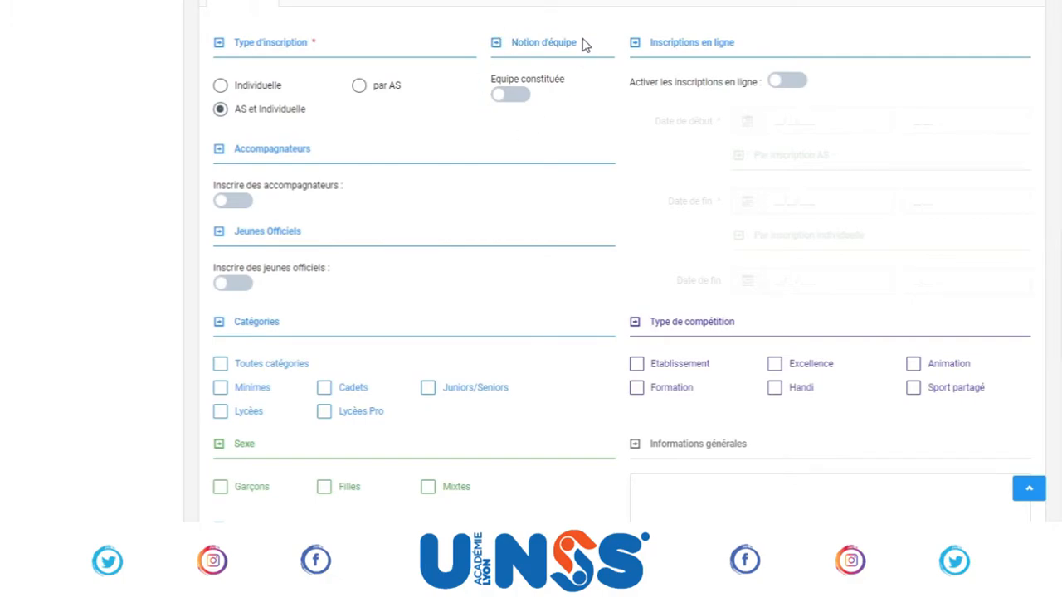
{"action": "left_click", "coordinate": [514, 98]}
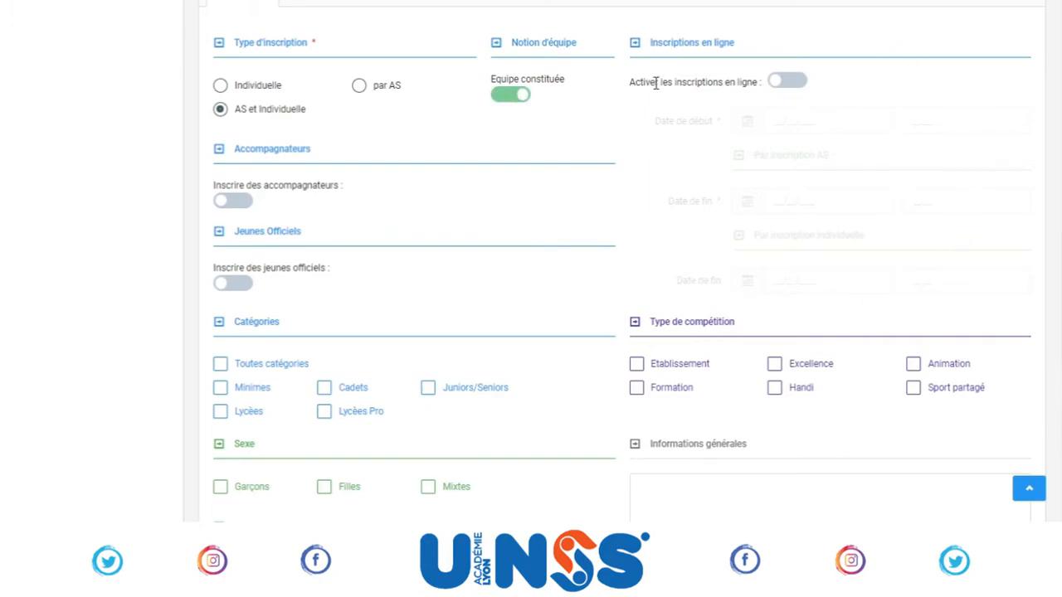
Step: Enable online registration for the activity, starting on 24/03/2021 at 10:00
{"action": "left_click", "coordinate": [793, 83]}
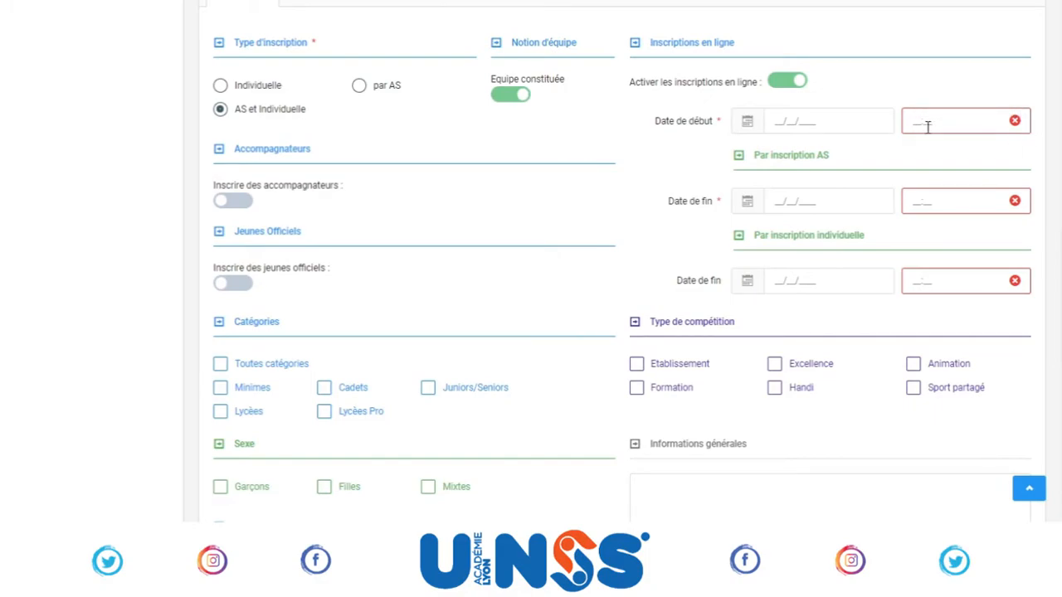
{"action": "left_click", "coordinate": [809, 121]}
{"action": "left_click", "coordinate": [813, 317]}
{"action": "left_click", "coordinate": [807, 124]}
{"action": "left_click", "coordinate": [841, 317]}
{"action": "left_click", "coordinate": [921, 119]}
{"action": "type", "text": "1000"}
Step: Set both the AS and the individual online registration end dates to 25/03/2021 at 10:00
{"action": "left_click", "coordinate": [771, 200]}
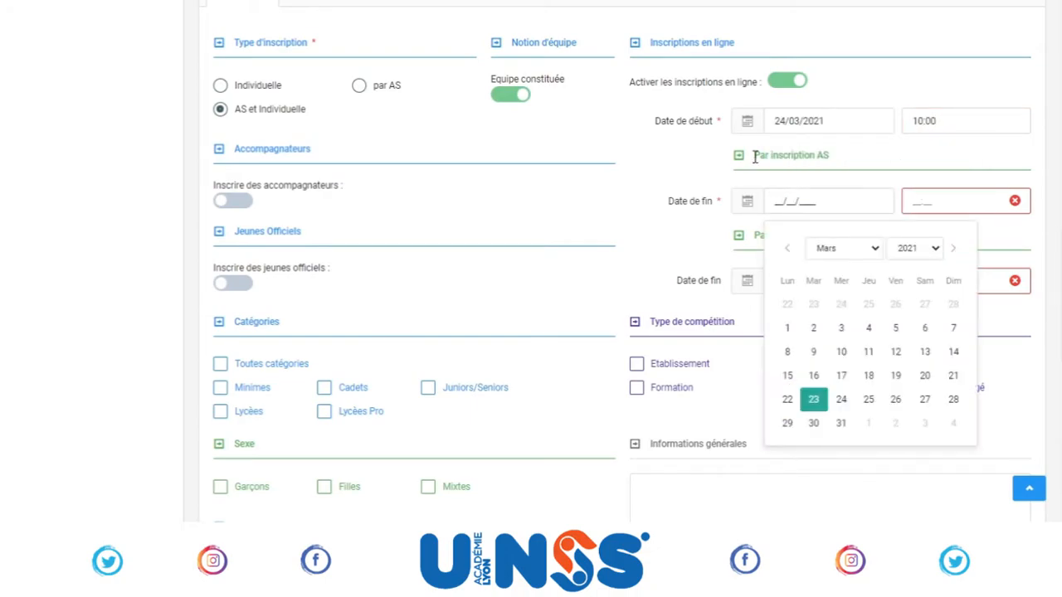
{"action": "left_click", "coordinate": [870, 402]}
{"action": "left_click", "coordinate": [938, 201]}
{"action": "left_click", "coordinate": [796, 280]}
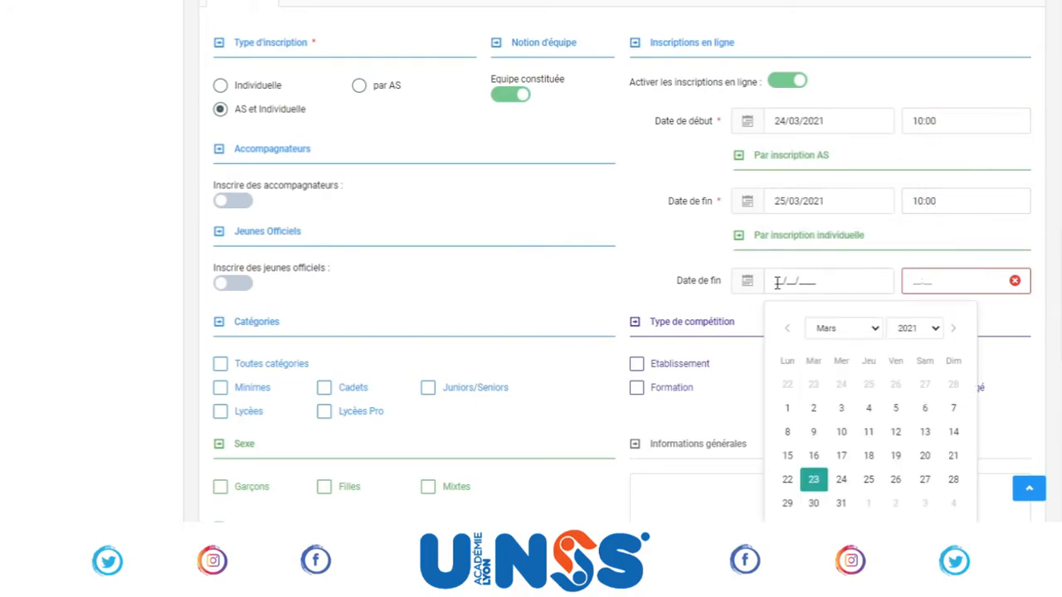
{"action": "left_click", "coordinate": [868, 479]}
{"action": "left_click", "coordinate": [921, 278]}
Step: Enable registration of accompagnateurs and set it to Par définition d'inscription
{"action": "scroll", "coordinate": [922, 265], "scroll_direction": "down", "scroll_amount": 1}
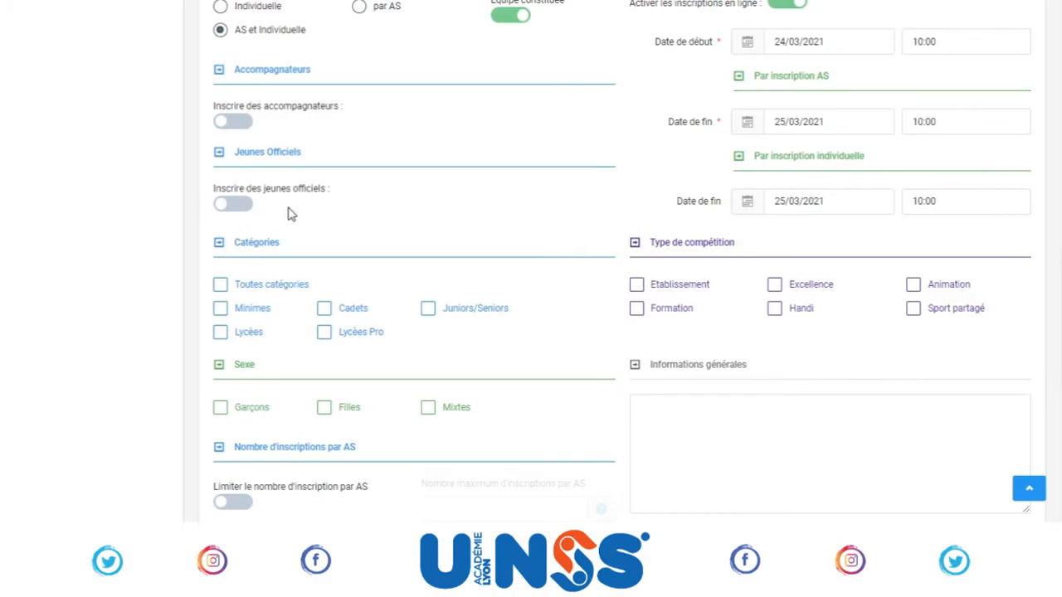
{"action": "left_click", "coordinate": [238, 124]}
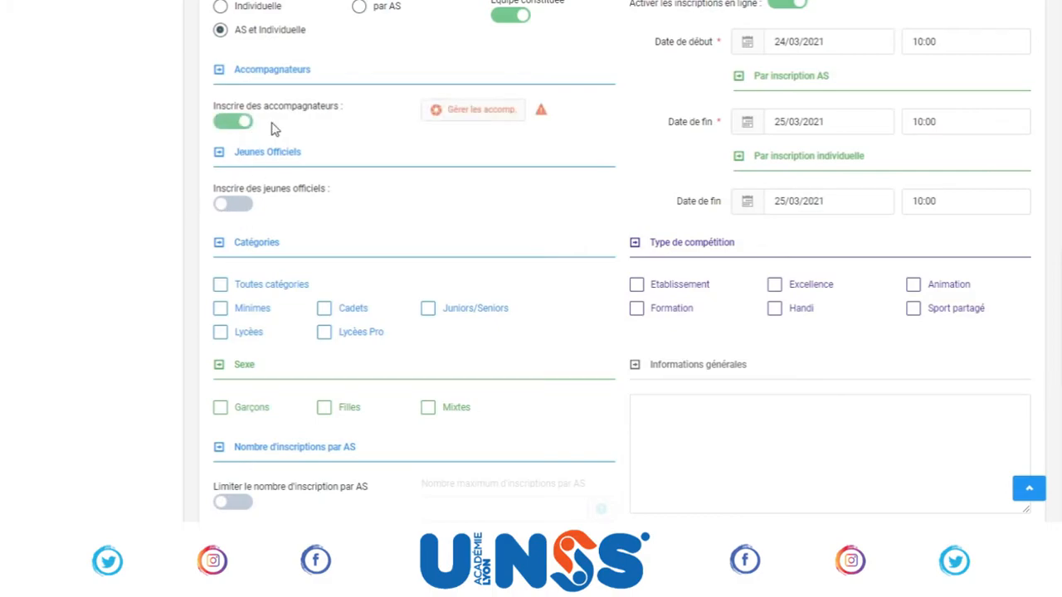
{"action": "left_click", "coordinate": [481, 115]}
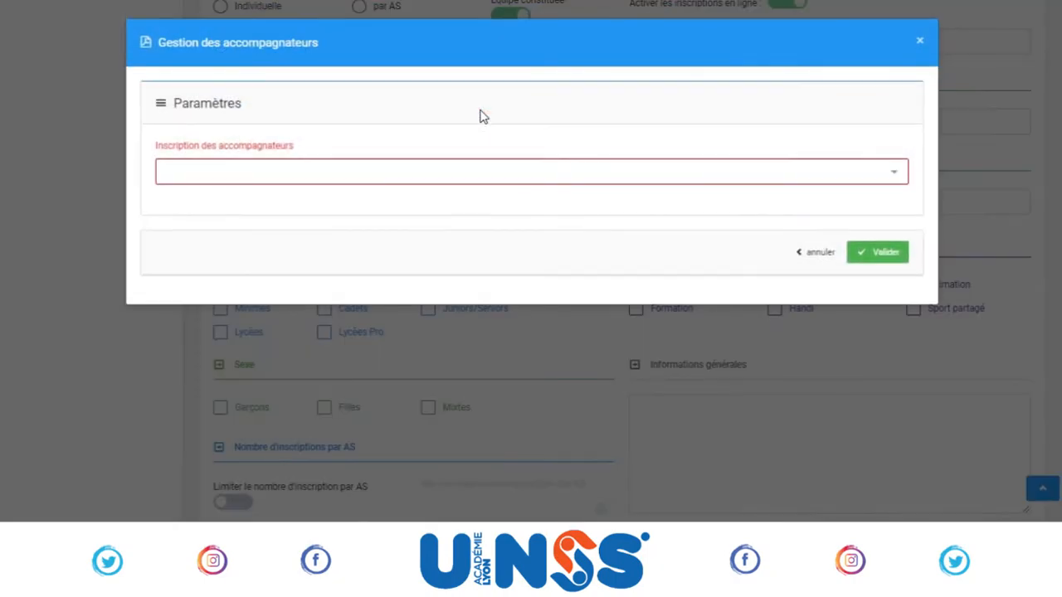
{"action": "left_click", "coordinate": [706, 176]}
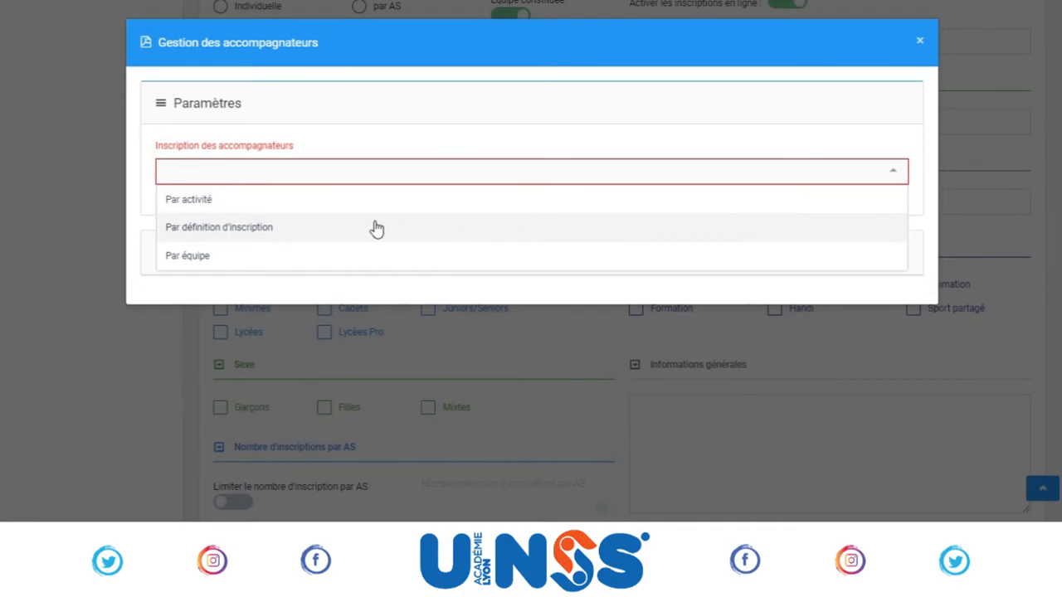
{"action": "left_click", "coordinate": [273, 235]}
{"action": "left_click", "coordinate": [885, 256]}
Step: Enable registration of jeunes officiels with the JEUNE COACH role set to Par équipe
{"action": "left_click", "coordinate": [233, 206]}
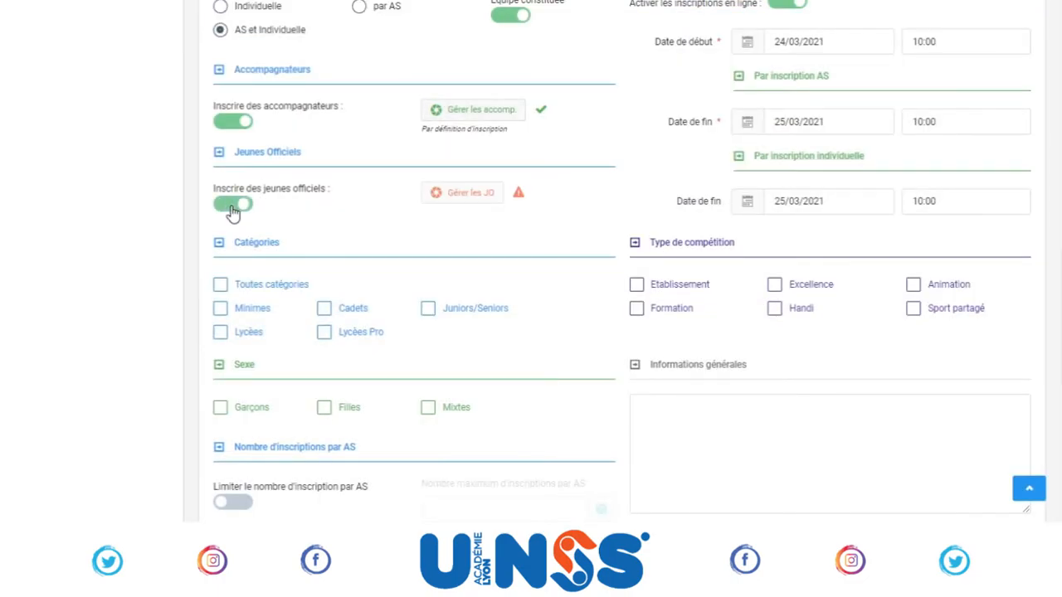
{"action": "left_click", "coordinate": [456, 197]}
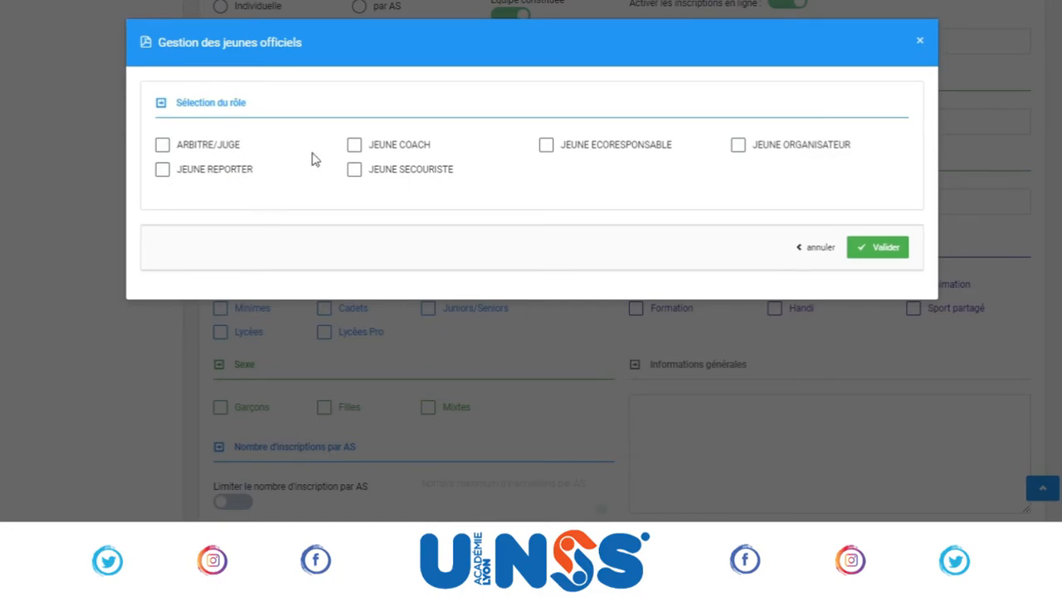
{"action": "left_click", "coordinate": [390, 156]}
{"action": "left_click", "coordinate": [294, 349]}
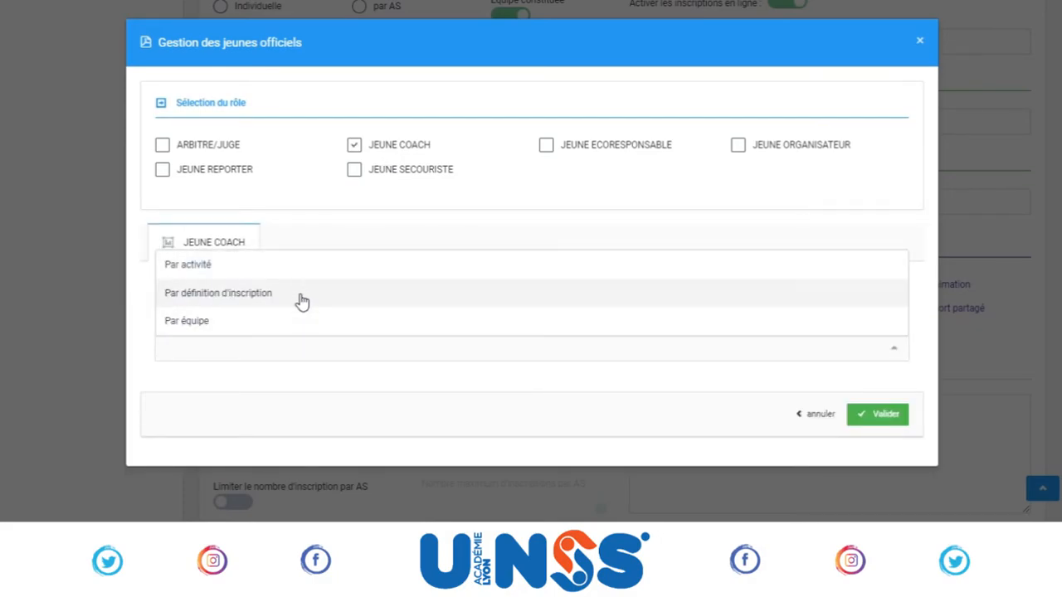
{"action": "left_click", "coordinate": [303, 330]}
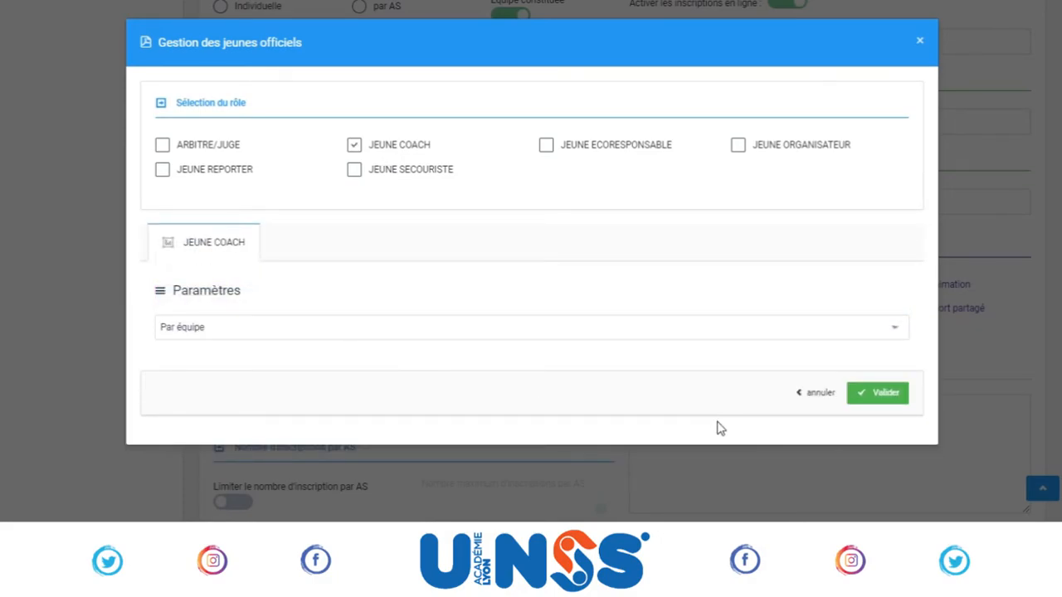
{"action": "left_click", "coordinate": [882, 395]}
Step: Restrict the activity to categories Lycées and Lycées Pro, competition type Etablissement, and sex Mixtes
{"action": "scroll", "coordinate": [611, 230], "scroll_direction": "down", "scroll_amount": 3}
{"action": "scroll", "coordinate": [612, 229], "scroll_direction": "up", "scroll_amount": 1}
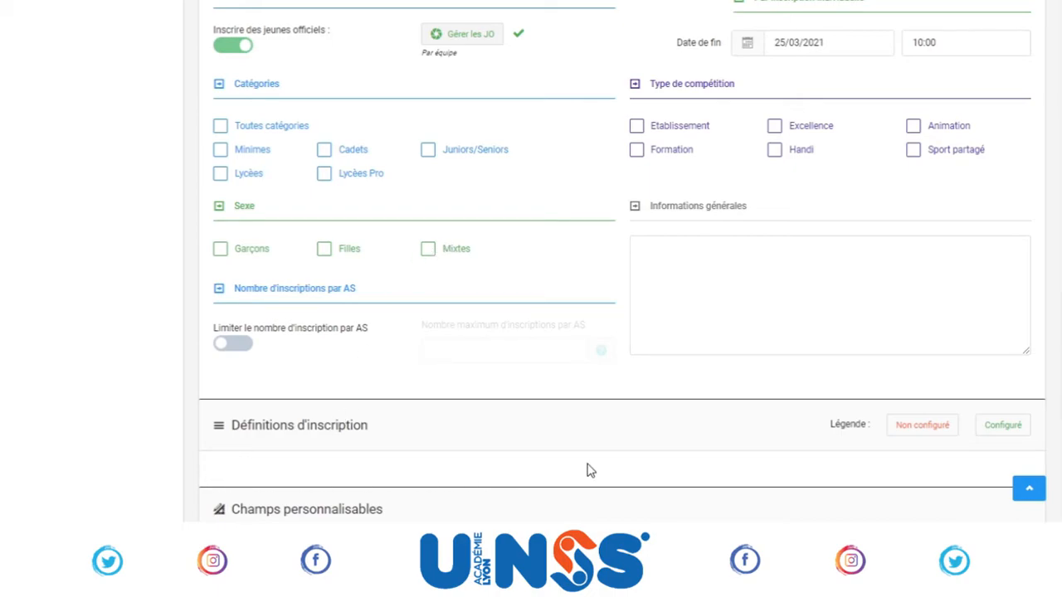
{"action": "left_click", "coordinate": [249, 173]}
{"action": "left_click", "coordinate": [325, 174]}
{"action": "left_click", "coordinate": [637, 126]}
{"action": "left_click", "coordinate": [427, 250]}
Step: Turn on the limit on the number of registrations per AS for the activity
{"action": "scroll", "coordinate": [672, 182], "scroll_direction": "down", "scroll_amount": 1}
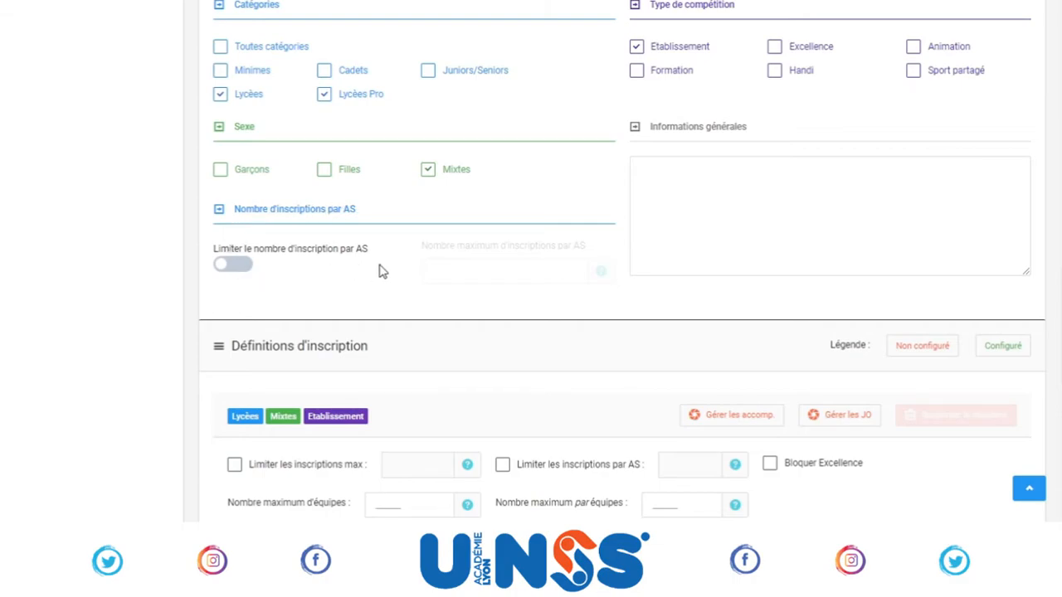
{"action": "left_click", "coordinate": [233, 267]}
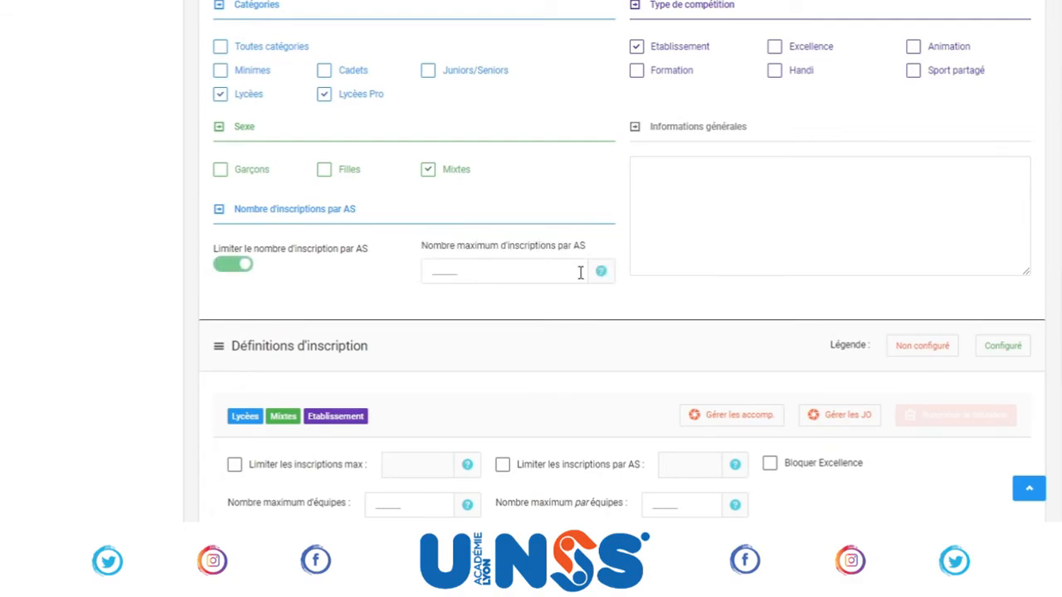
{"action": "scroll", "coordinate": [581, 270], "scroll_direction": "down", "scroll_amount": 4}
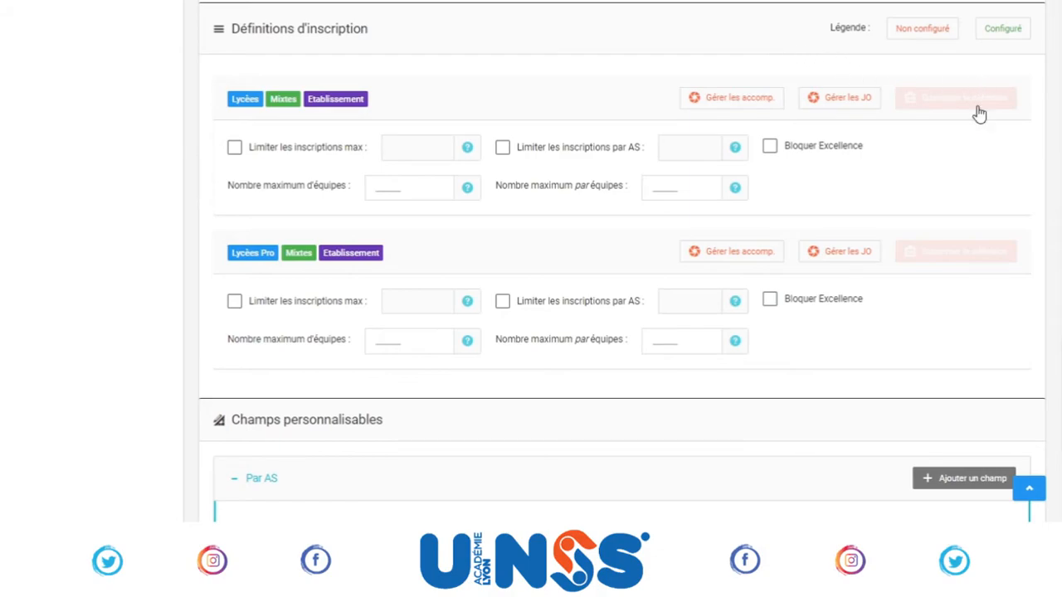